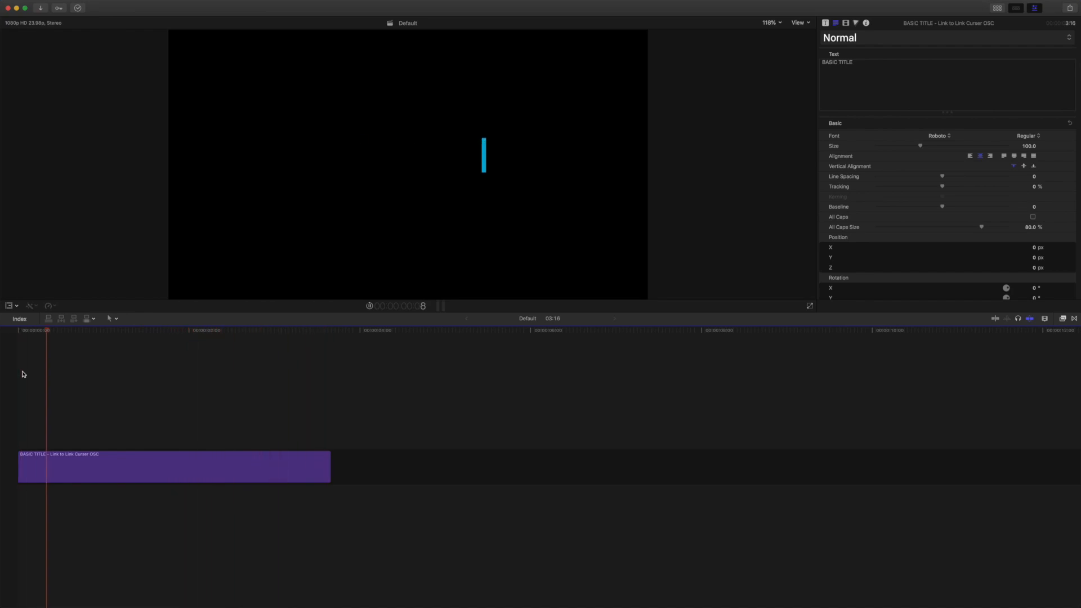
Extend the title text to "BASIC TITLE MORE TEXT" and add a second line reading "LINES LINES"
key("space")
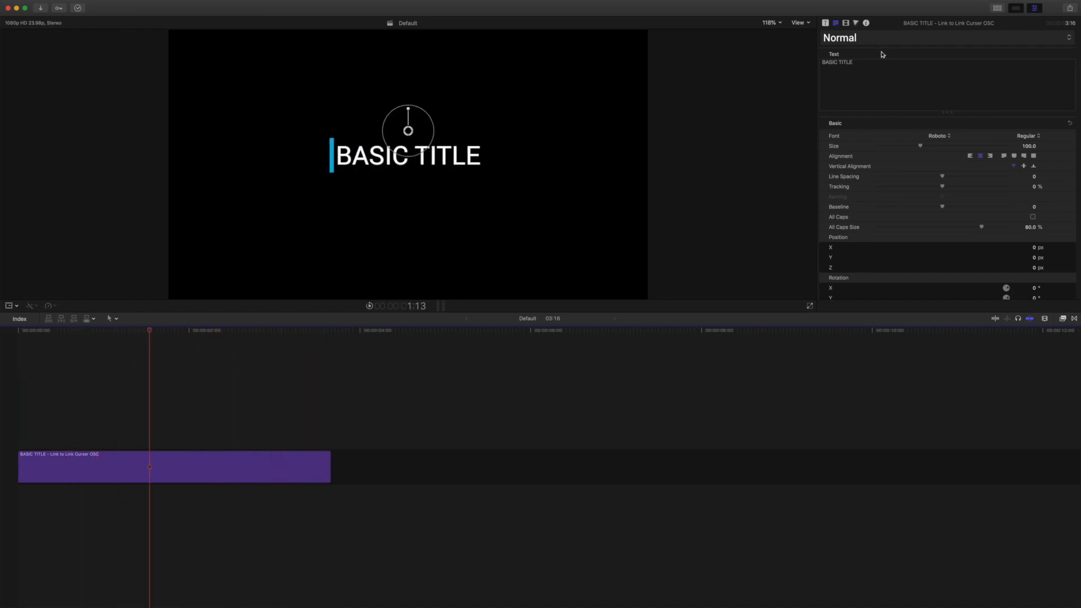
left_click(867, 63)
type("MORE")
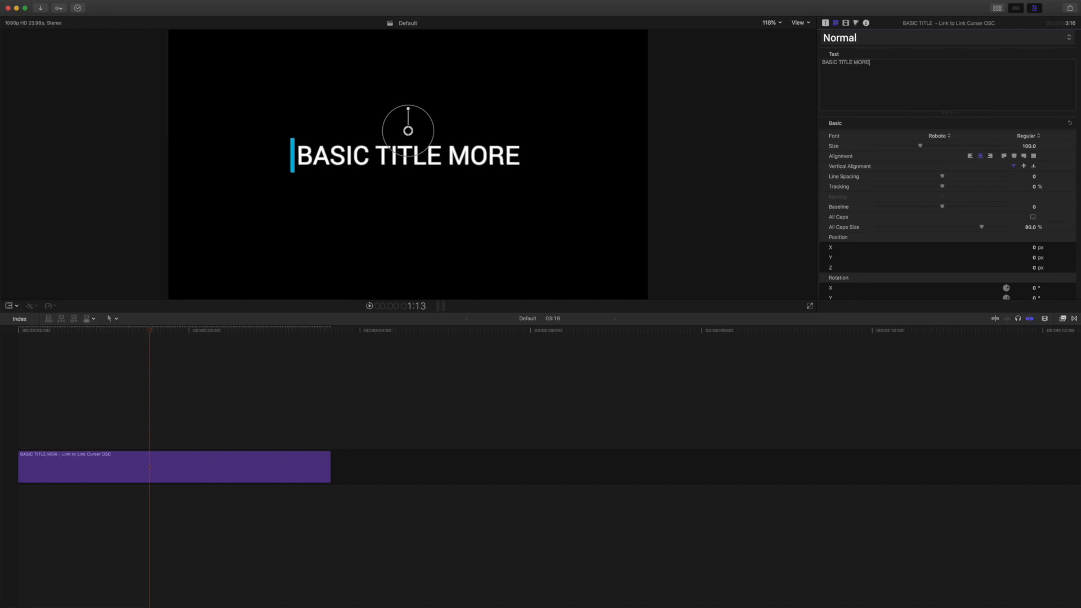
type(" TEXT")
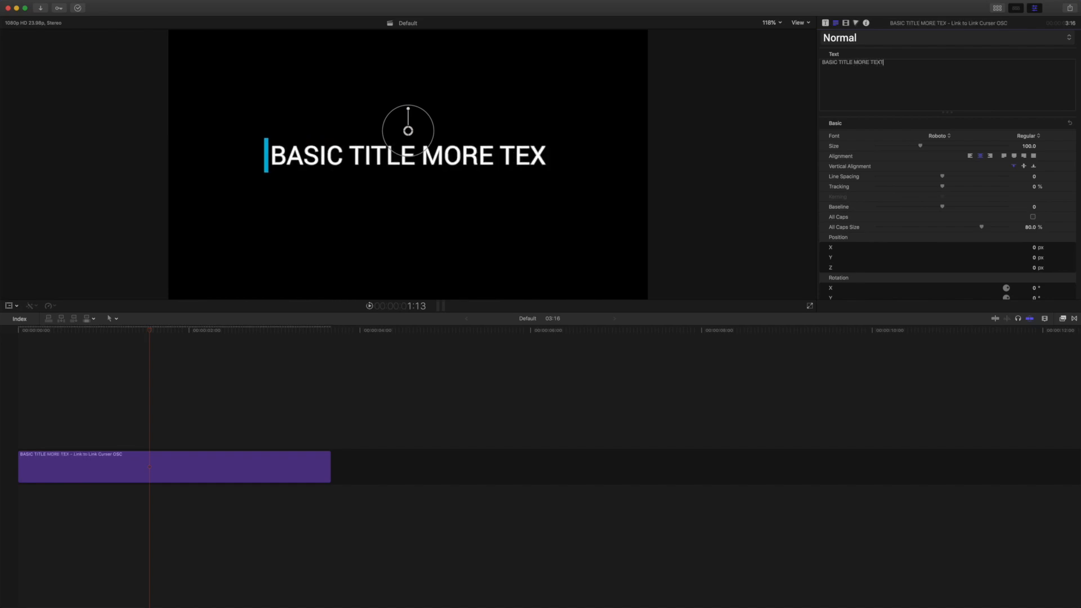
key("Return")
type("LINES LINES")
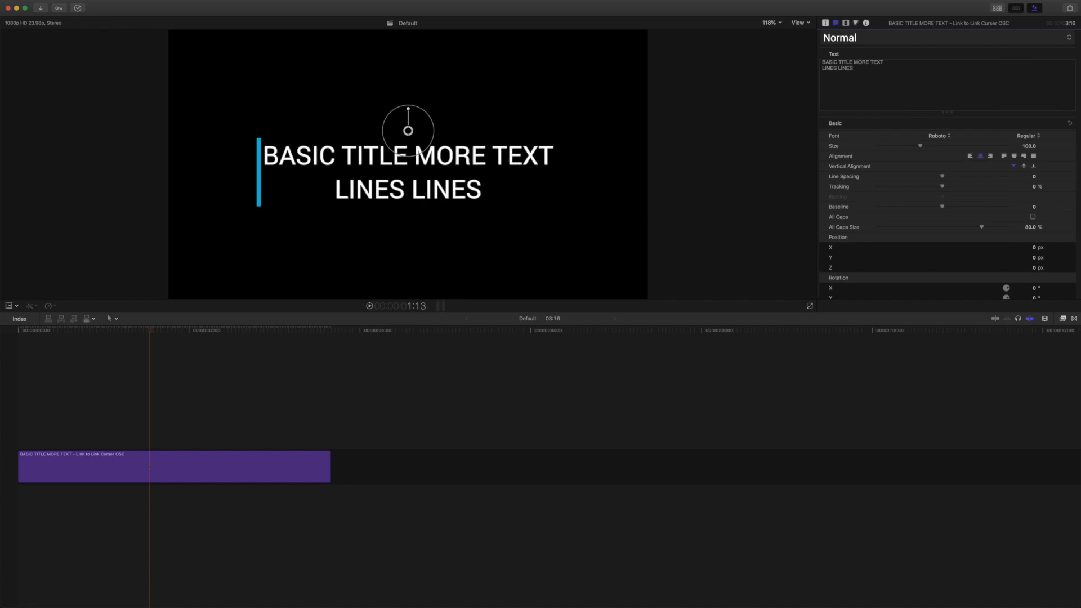
left_click(370, 306)
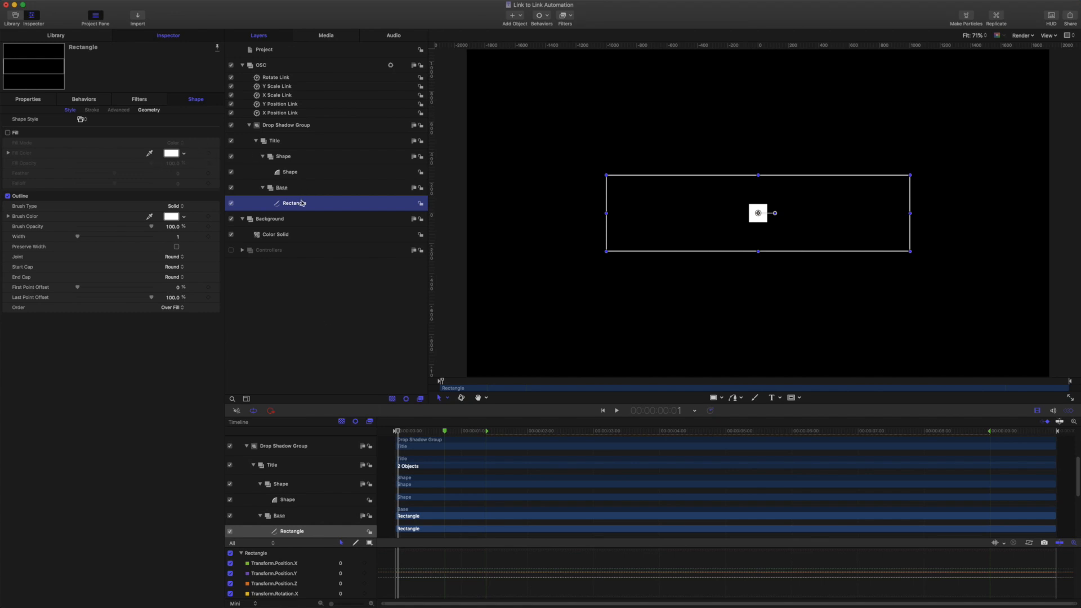
Inspect the Rectangle's geometry, and add a Link parameter behavior to the Position X of the Shape layer
left_click(149, 111)
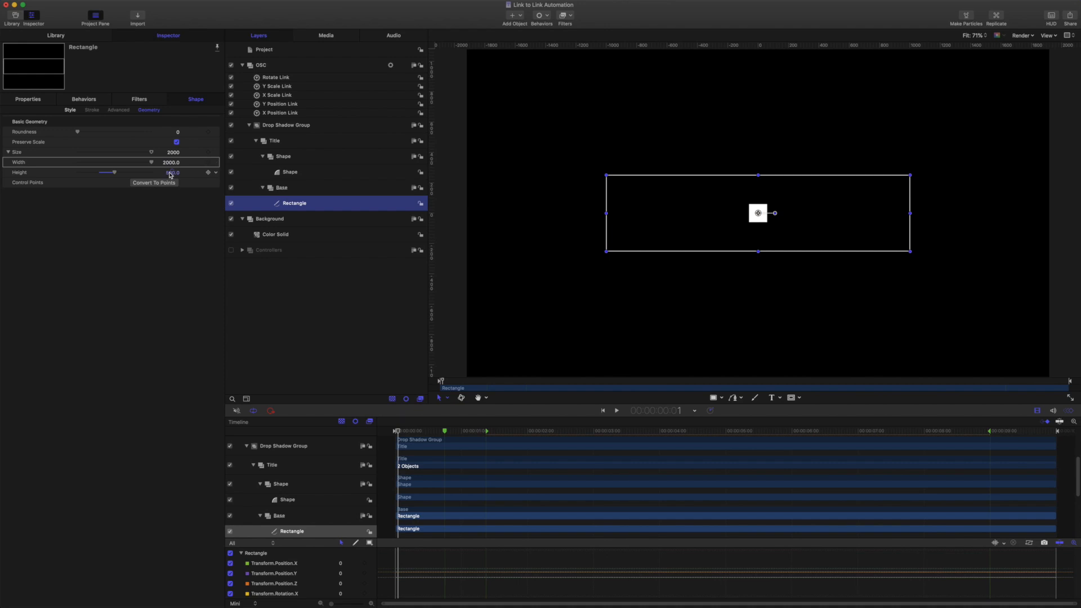
left_click(293, 173)
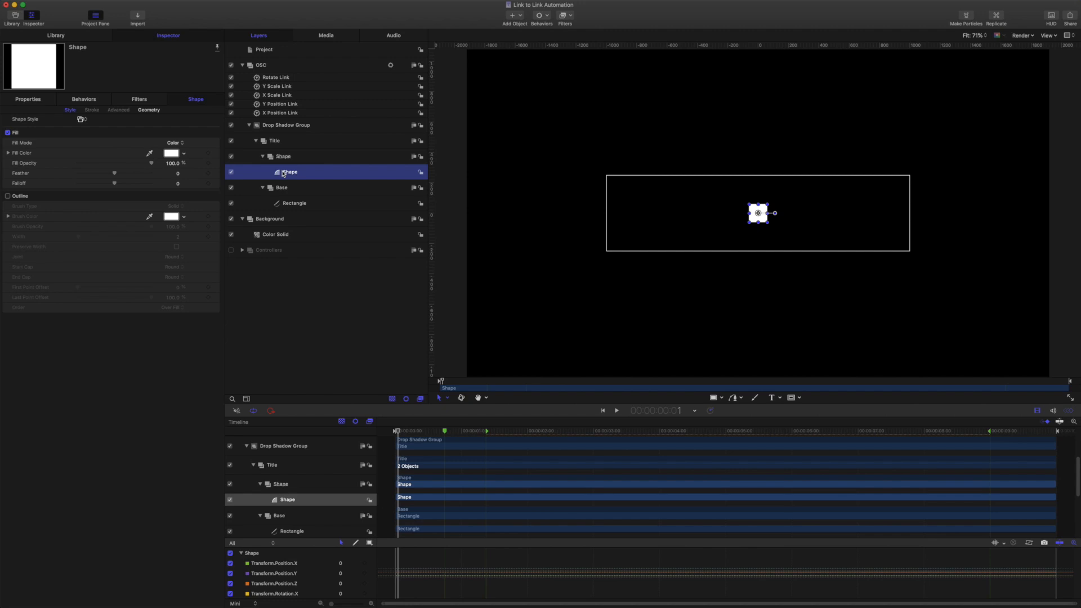
left_click(30, 99)
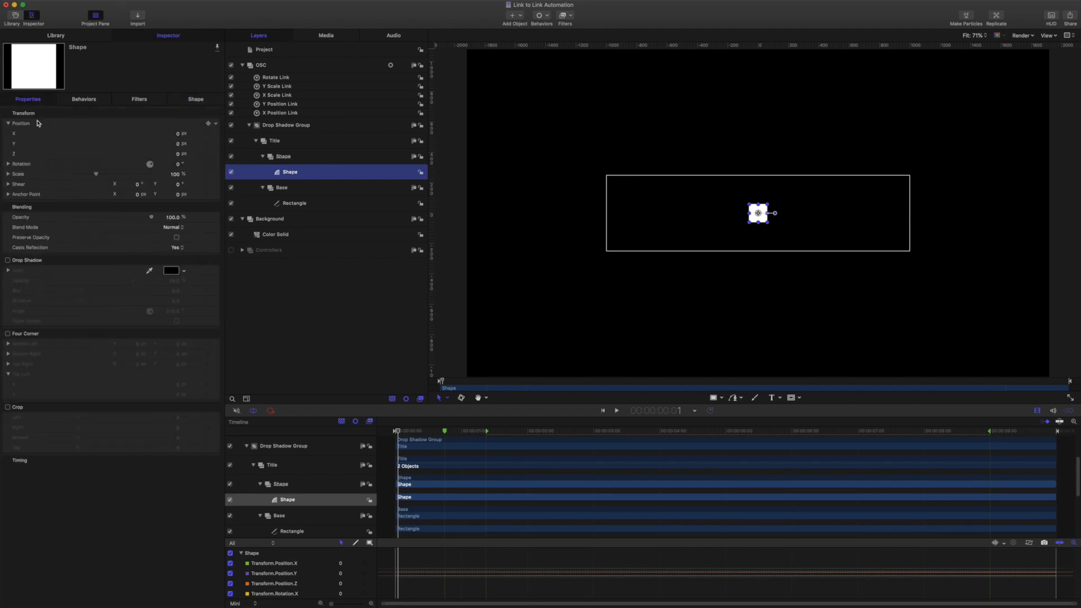
left_click(21, 133)
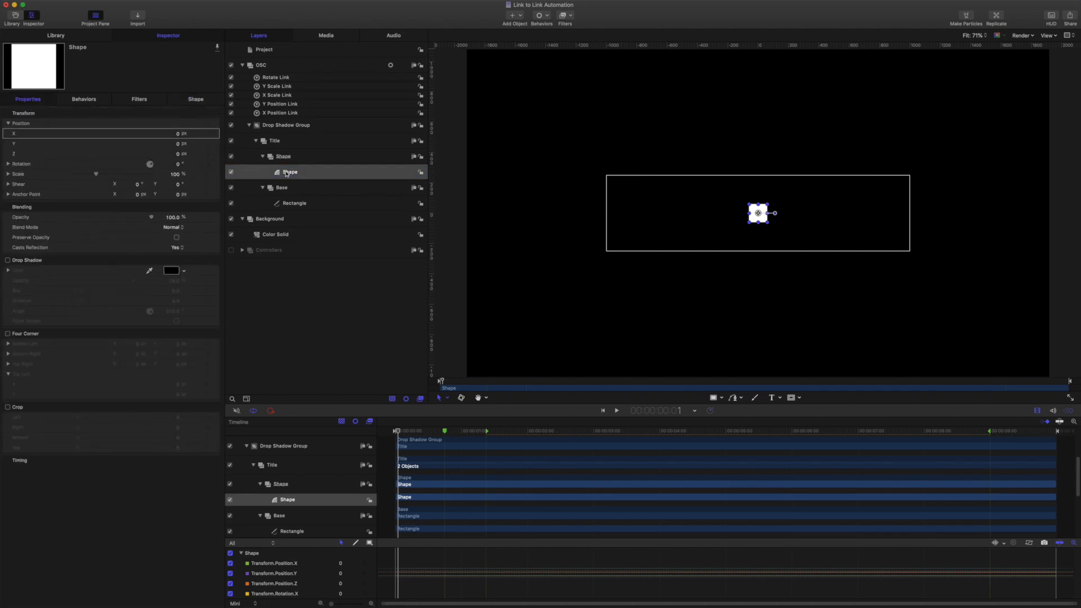
left_click(215, 134)
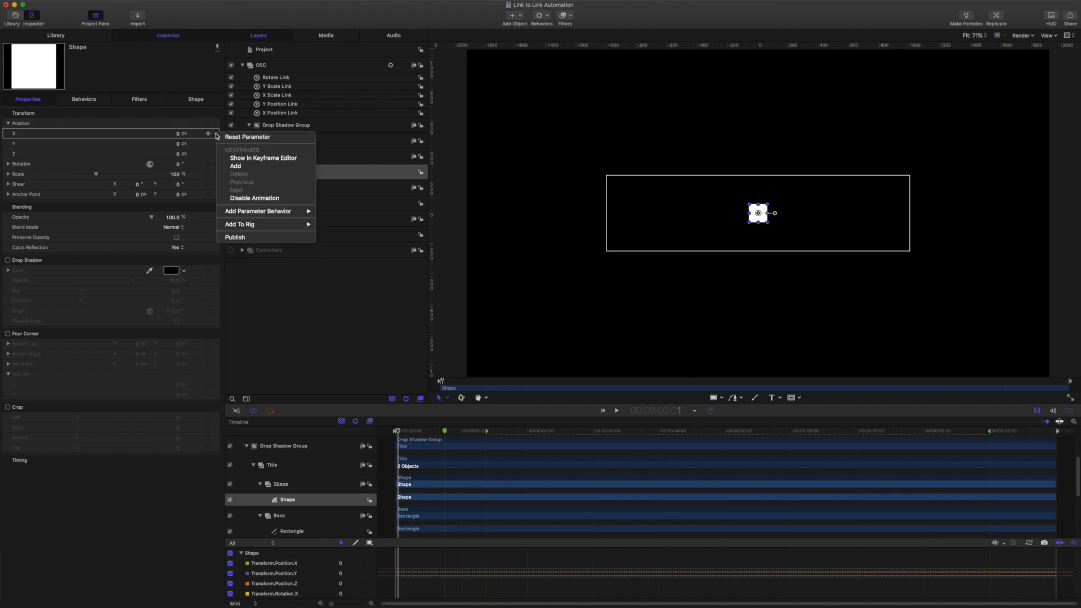
mouse_move(237, 209)
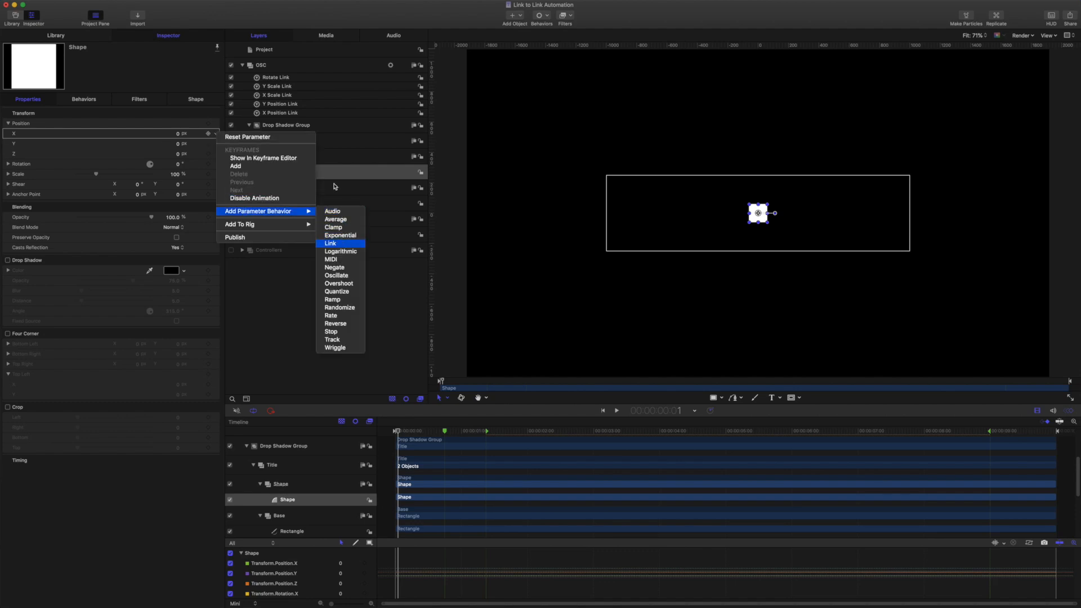
left_click(342, 248)
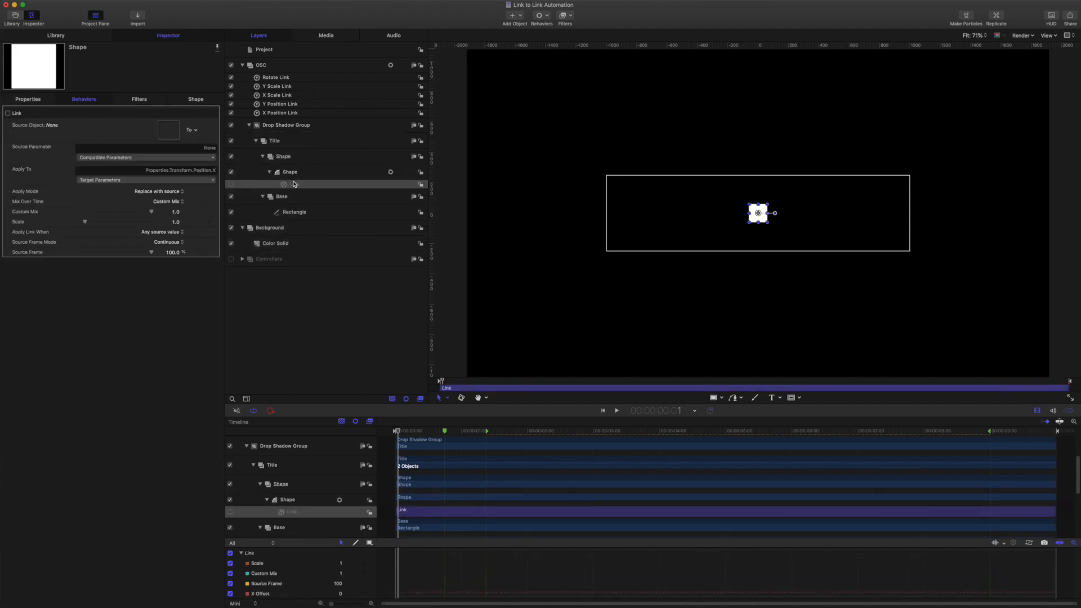
Rename the new Link behavior on the Shape layer as "X pos right edge"
double_click(293, 183)
type("X pos")
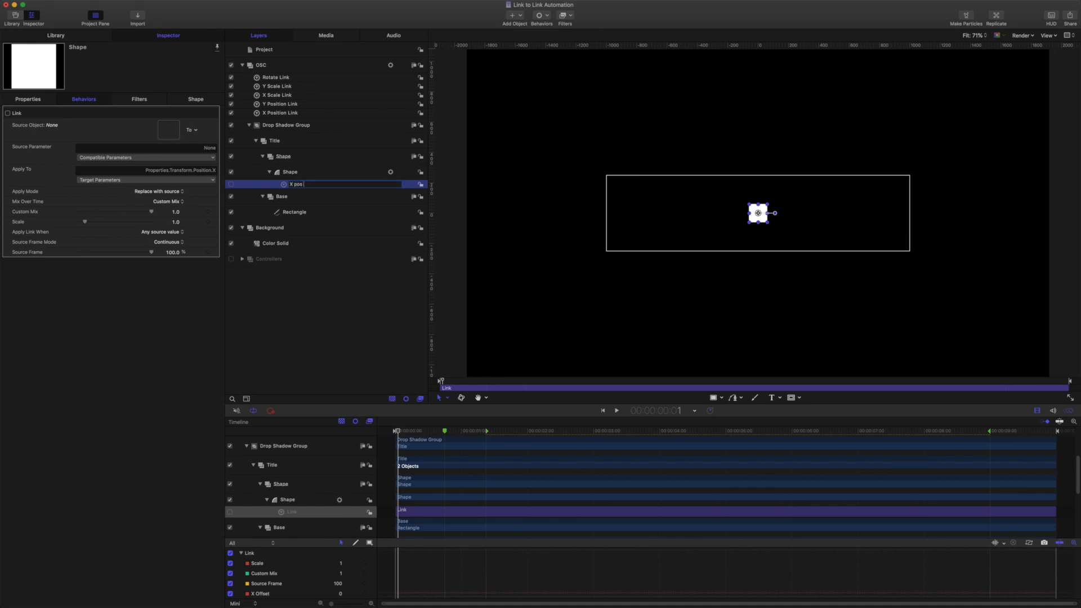
type(" right edge")
key("Return")
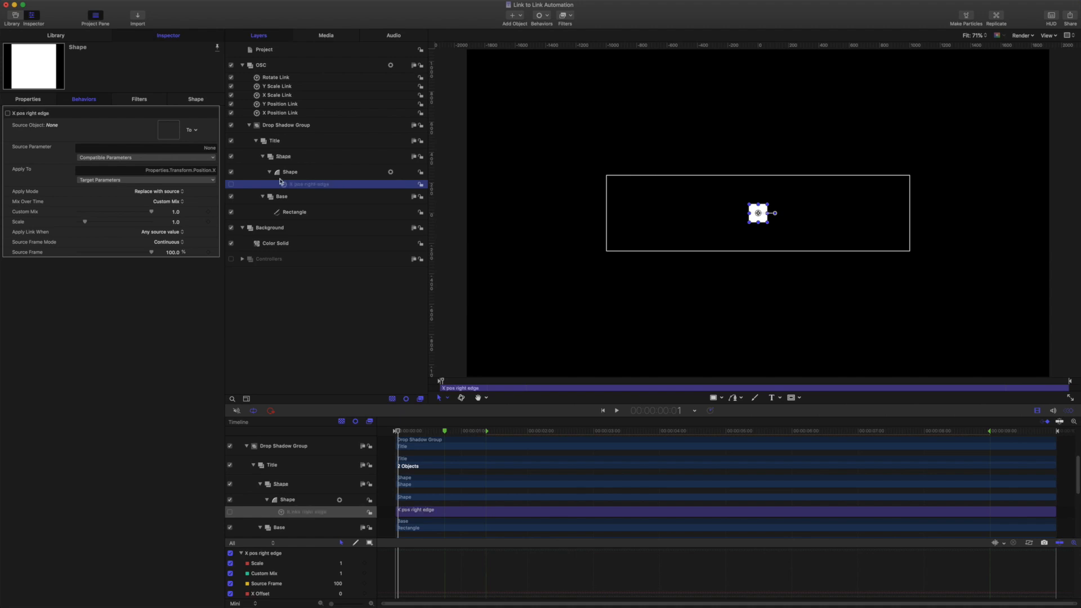
Make the Rectangle the source object of X pos right edge and set its source parameter to Right Edge
left_click_drag(295, 213, 169, 134)
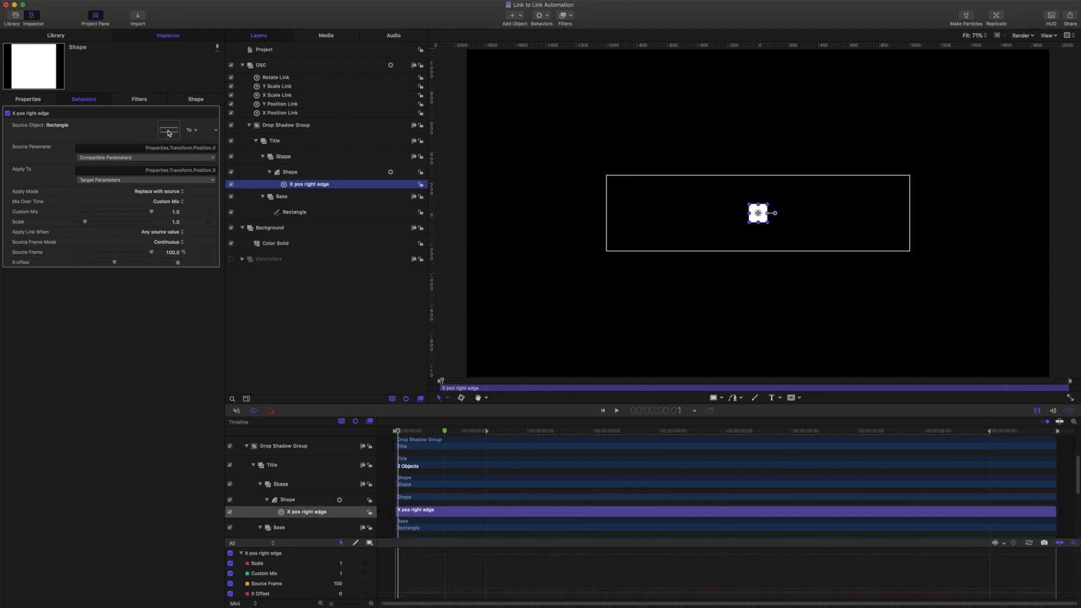
left_click(211, 158)
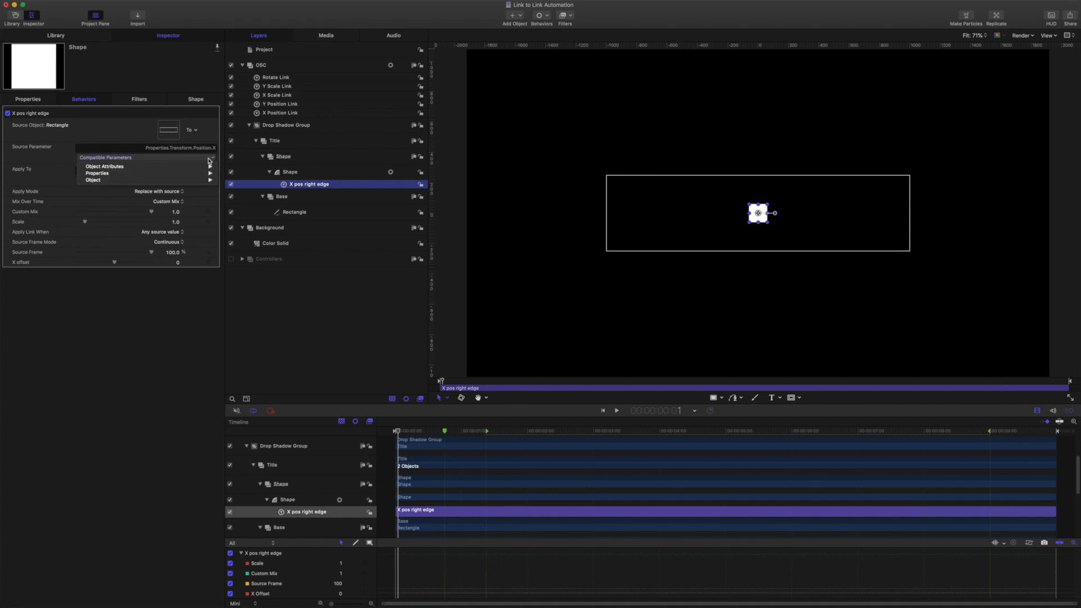
mouse_move(203, 167)
mouse_move(257, 175)
left_click(279, 180)
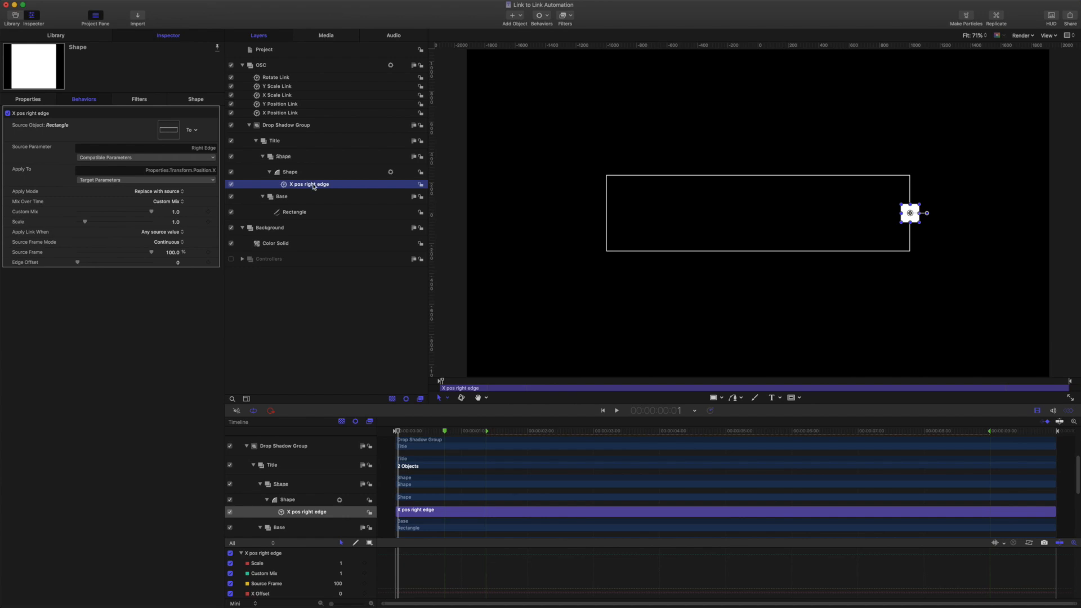
Duplicate the X pos right edge behavior and name the copy "X pos left edge"
key("super+d")
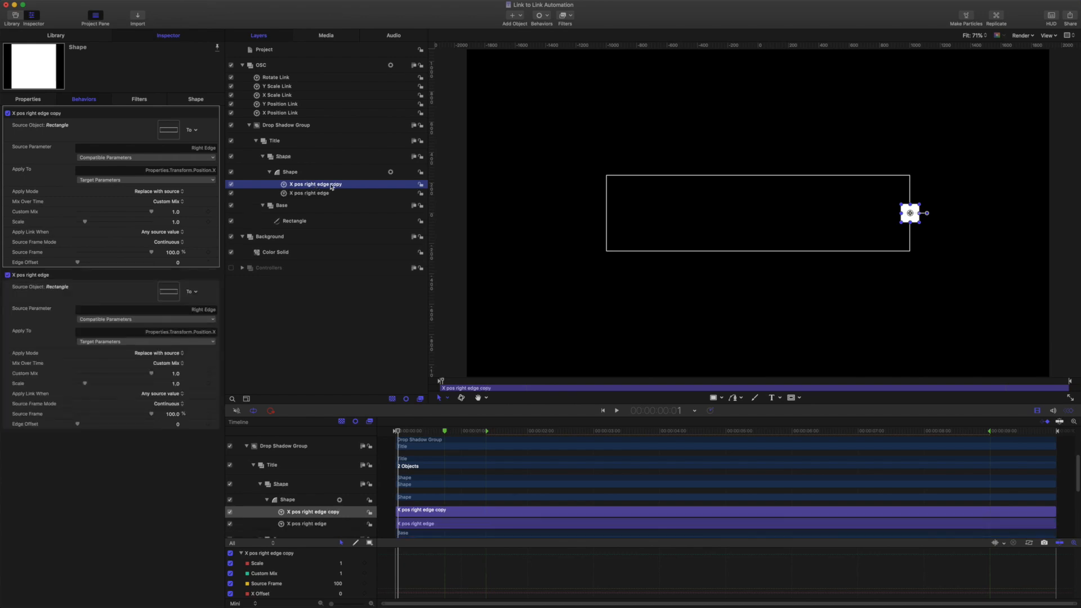
double_click(331, 185)
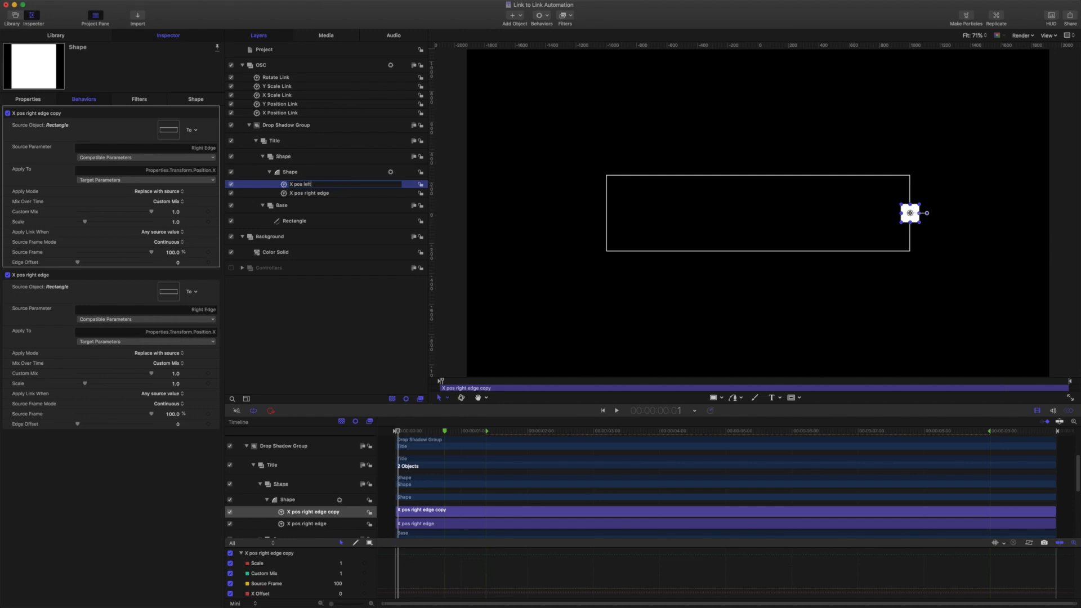
key("Return")
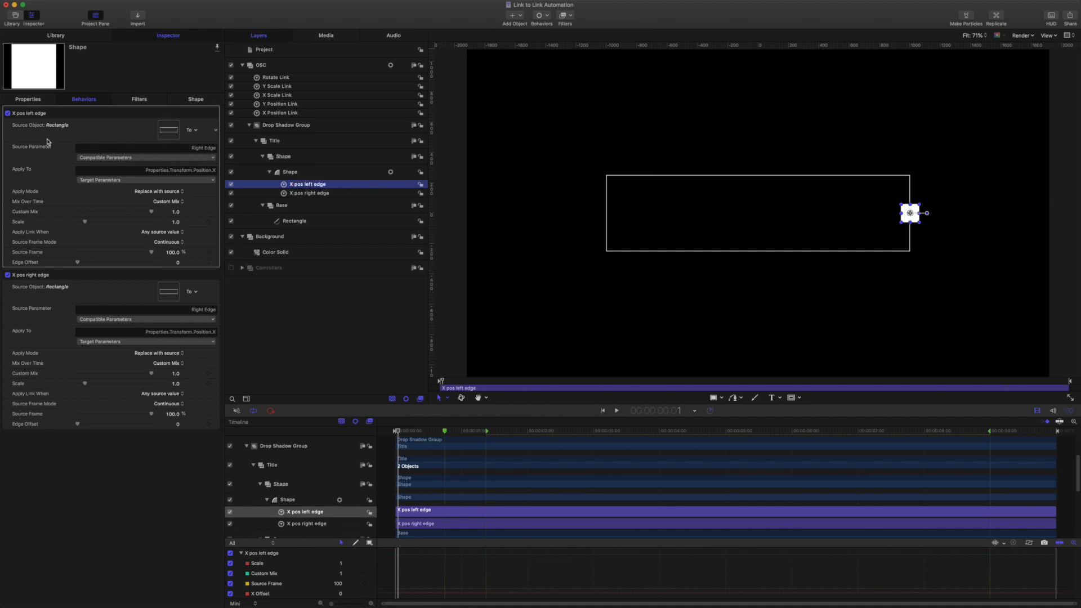
Set the source parameter of the X pos left edge behavior to the Rectangle's Left Edge
left_click(199, 160)
mouse_move(206, 167)
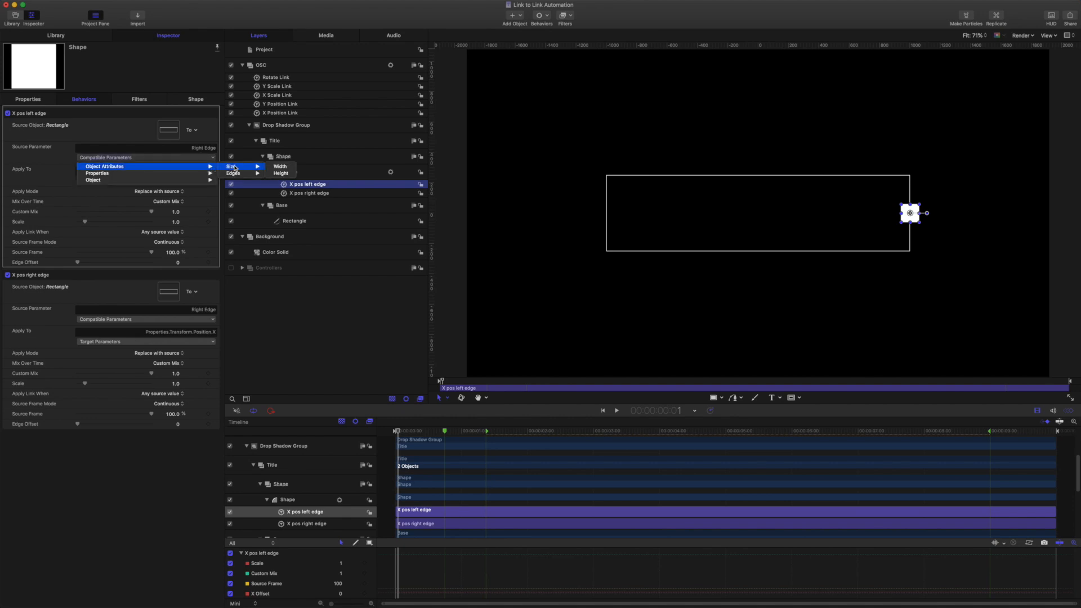
mouse_move(239, 174)
left_click(281, 173)
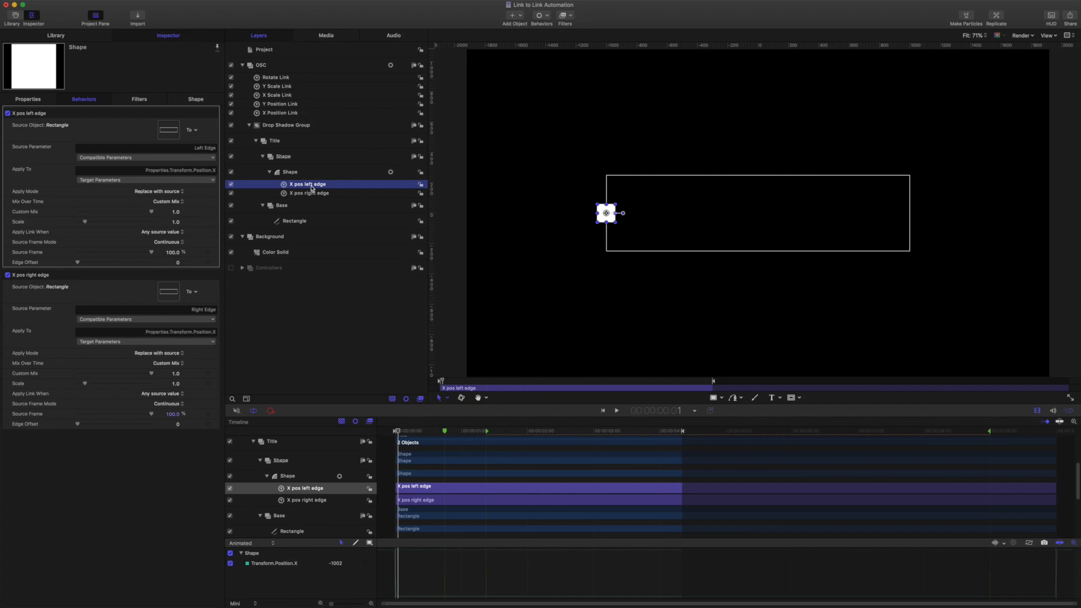
Keyframe the Custom Mix of X pos left edge at 1.0 on the first frame and at 0 at 1:00
mouse_move(151, 213)
left_mouse_down()
mouse_move(71, 214)
mouse_move(152, 214)
left_mouse_up()
key("Home")
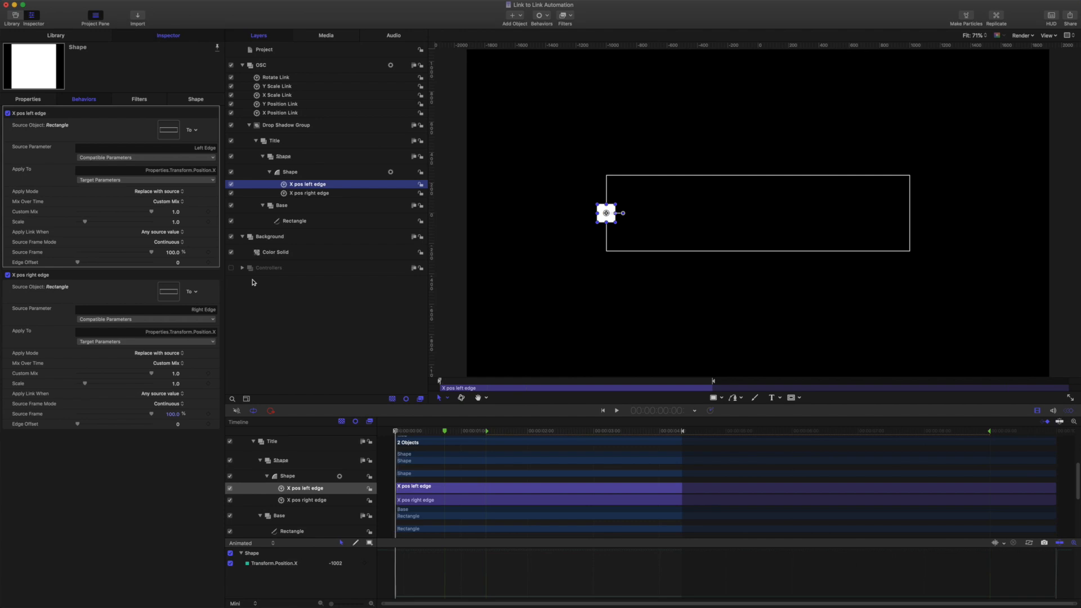
left_click(208, 211)
left_click(663, 411)
type("1")
key("Return")
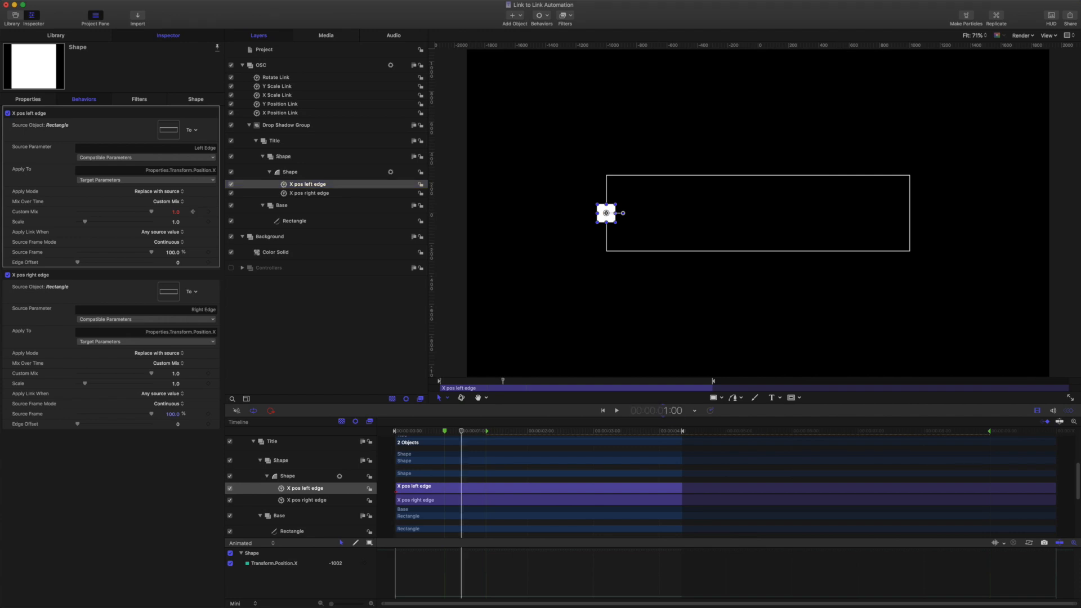
left_click_drag(150, 212, 1, 208)
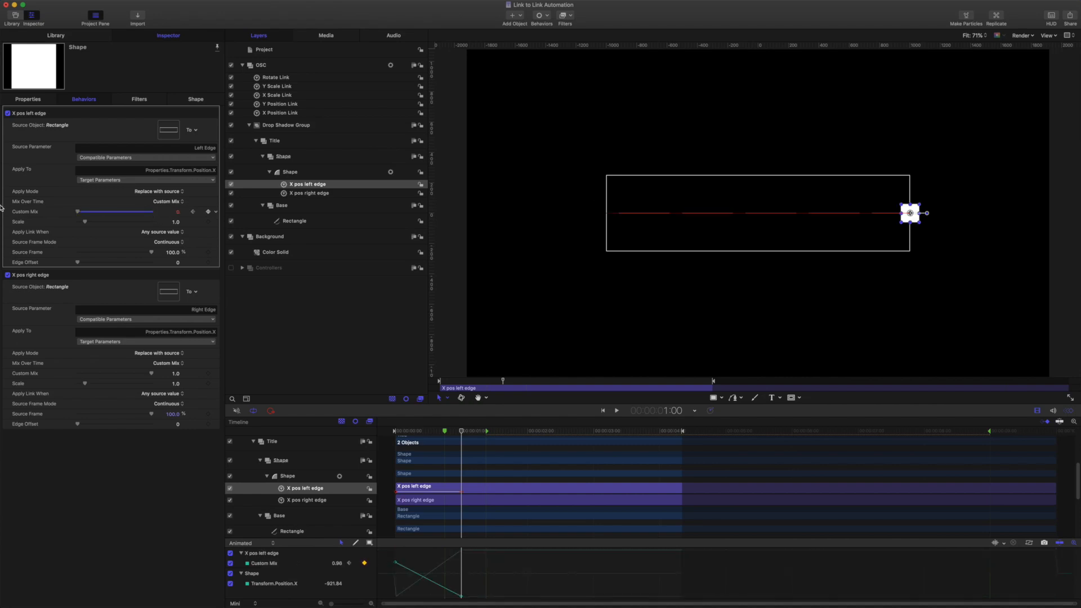
Add a keyframe at 3:00 that holds the Custom Mix of X pos left edge at 0
left_click(676, 414)
type("3")
key("Return")
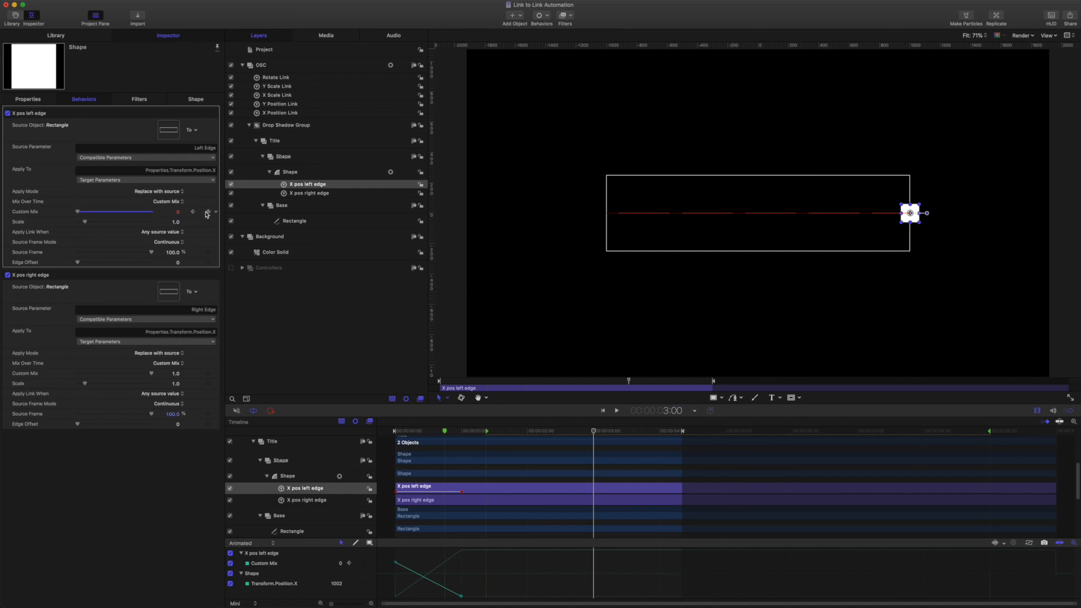
left_click(208, 213)
Keyframe the Custom Mix of X pos left edge at 1.0 at 4:00 and play back the animation
left_click(676, 415)
type("4")
key("Return")
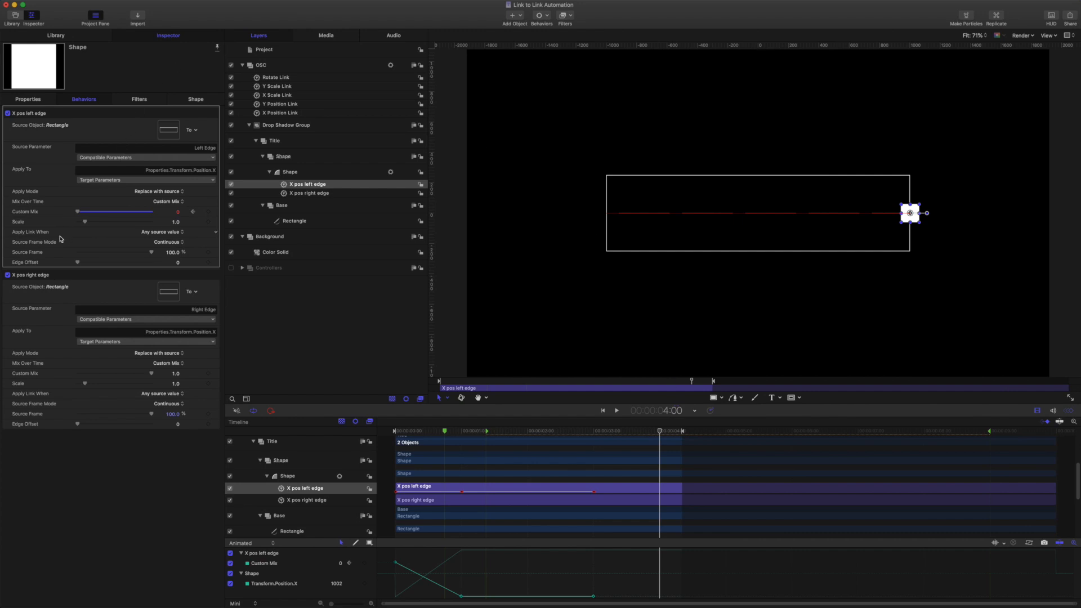
left_click_drag(78, 214, 154, 213)
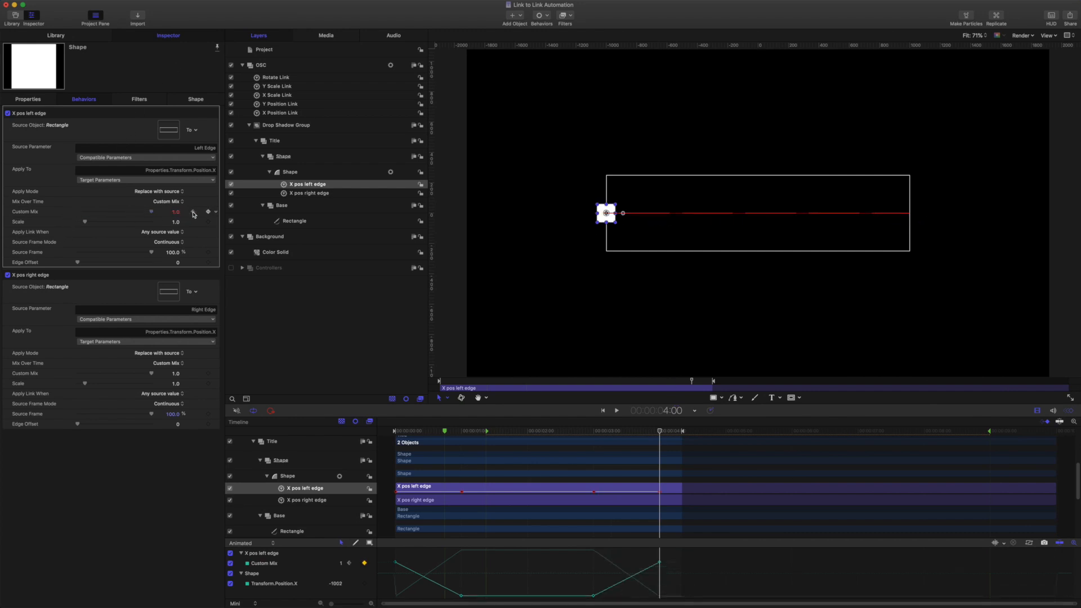
left_click(617, 412)
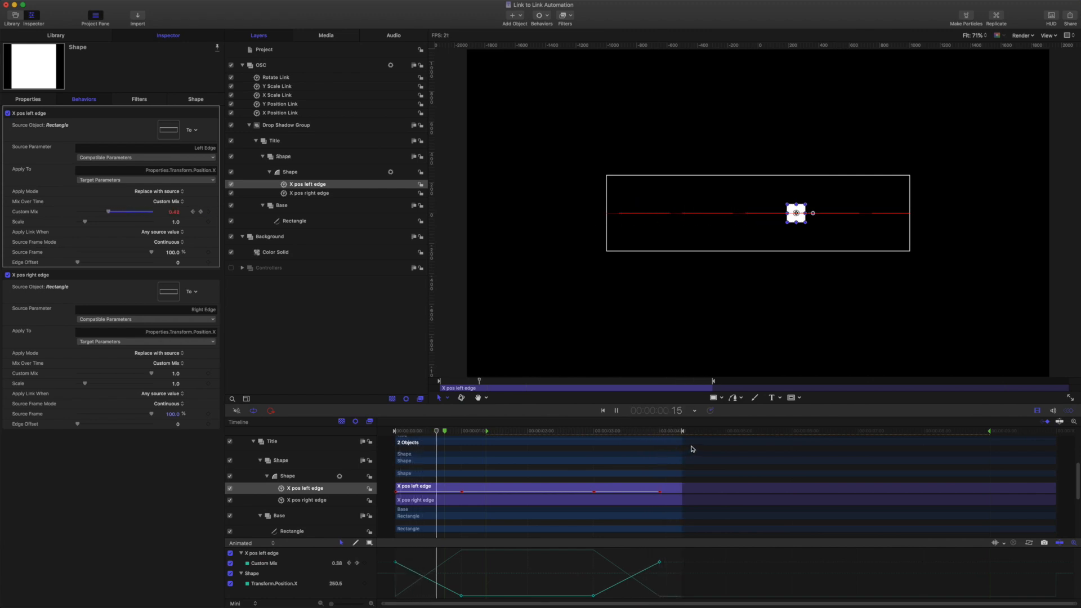
key("space")
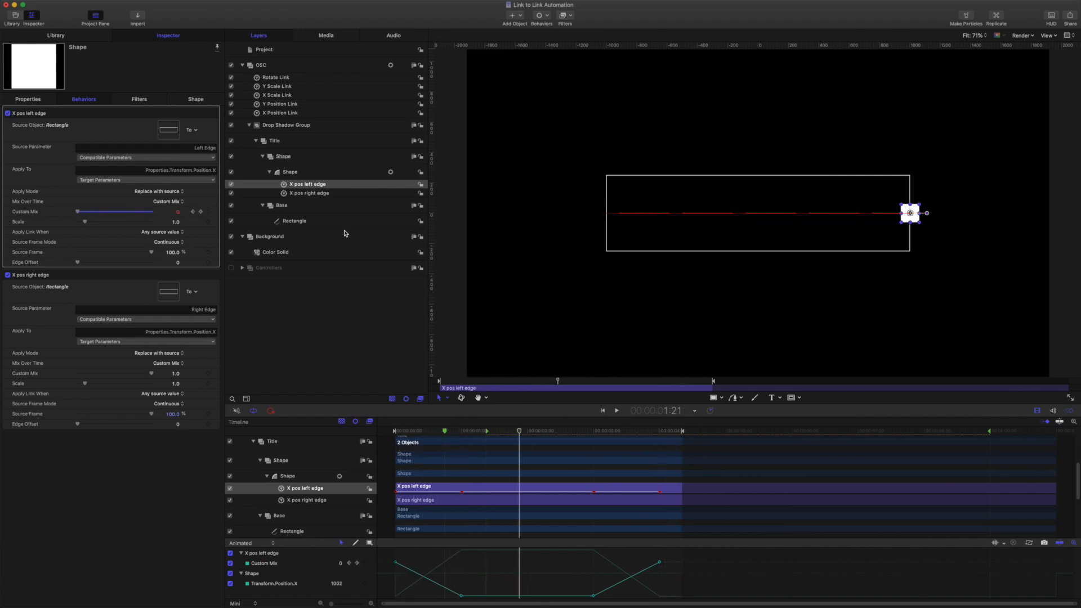
Widen the Rectangle to 2748 and play back the square's movement between its edges
left_click(302, 223)
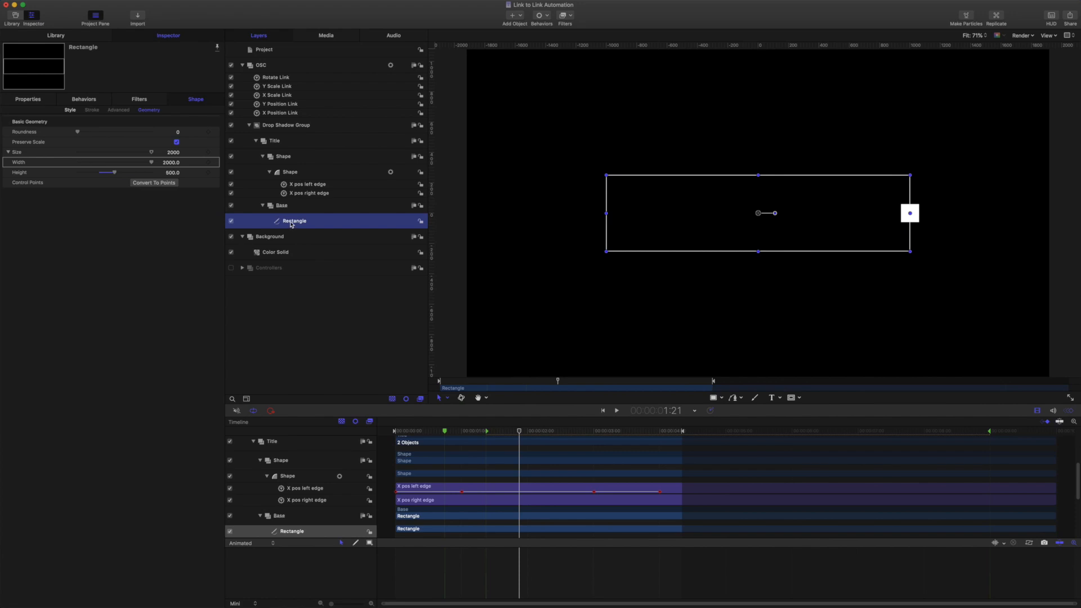
left_click_drag(171, 164, 202, 164)
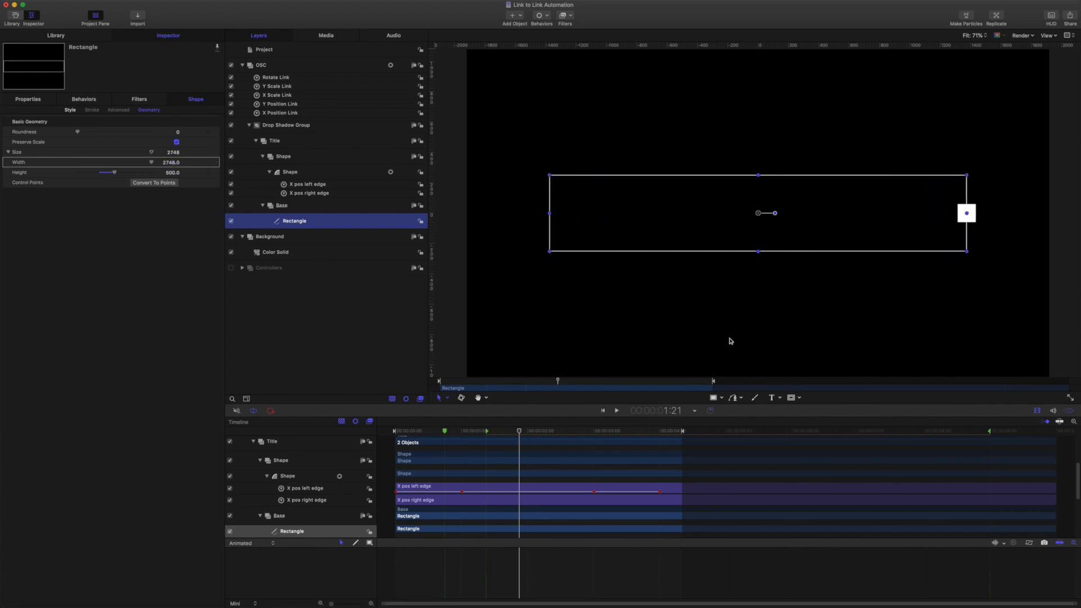
key("space")
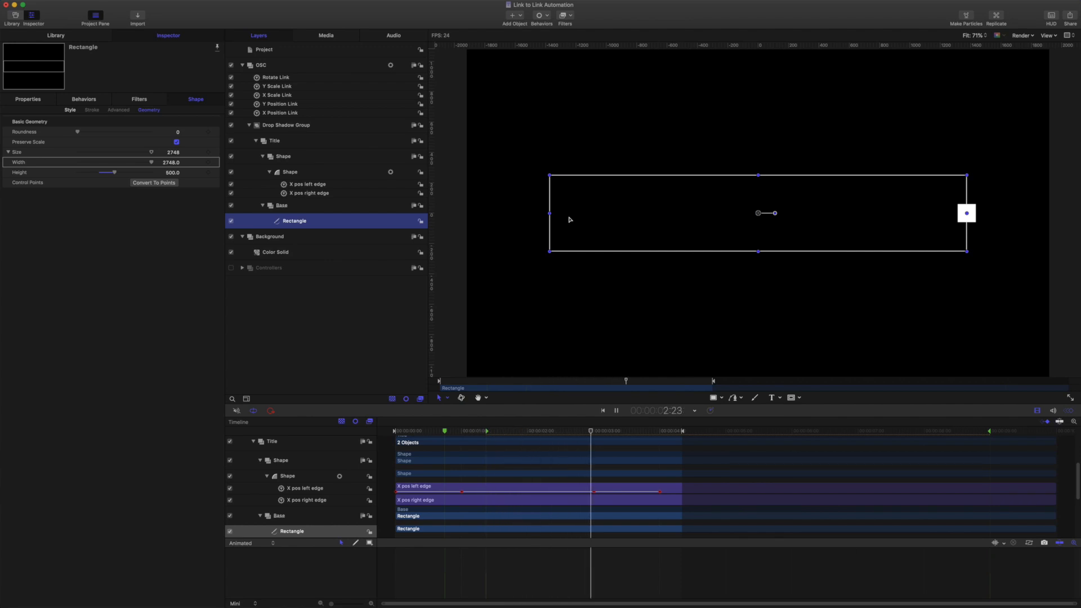
key("space")
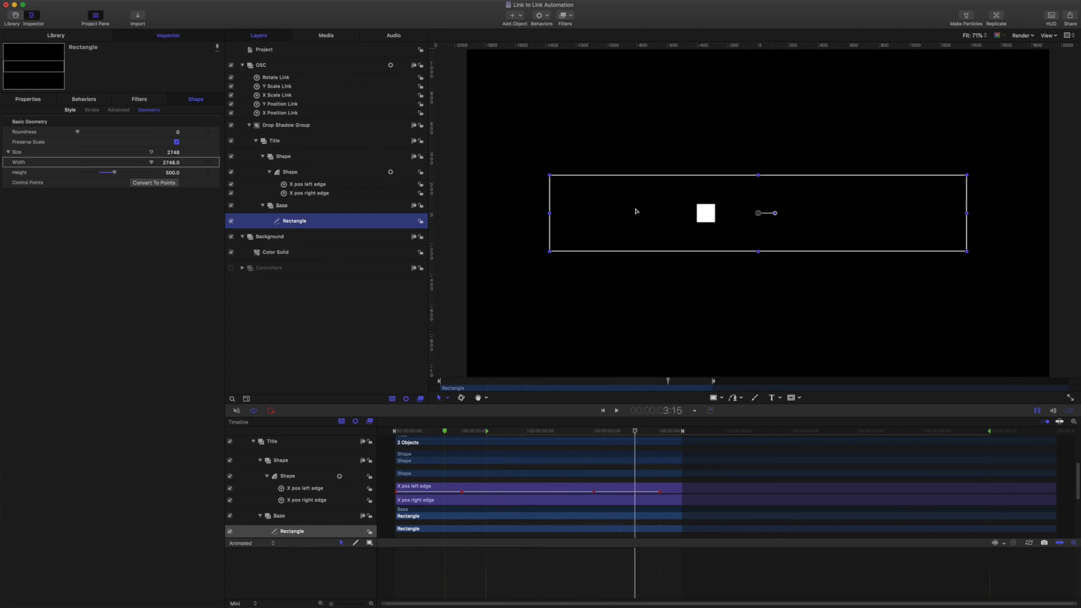